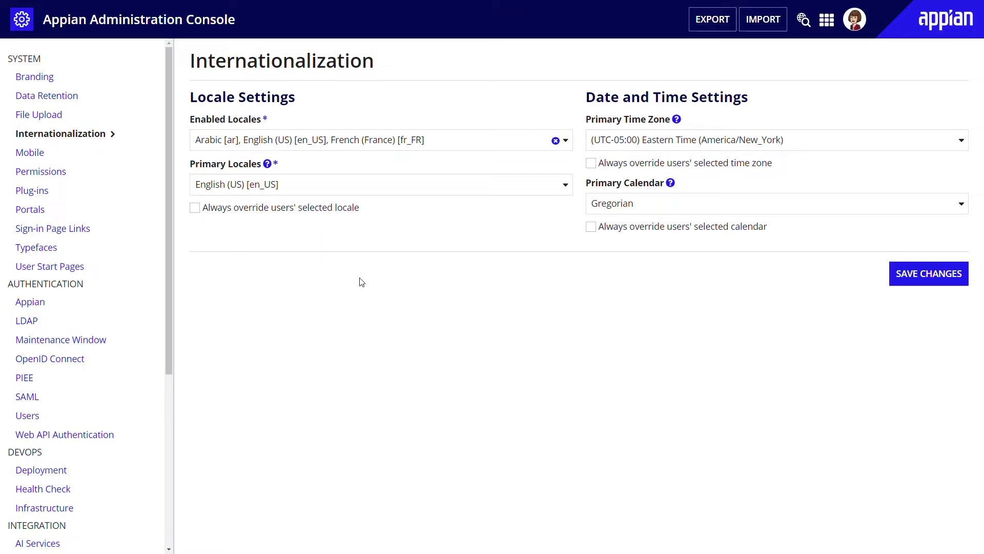
# Check Spanish [es] in the Enabled Locales list, joining Arabic, English (US) and French (France).
pyautogui.click(567, 140)
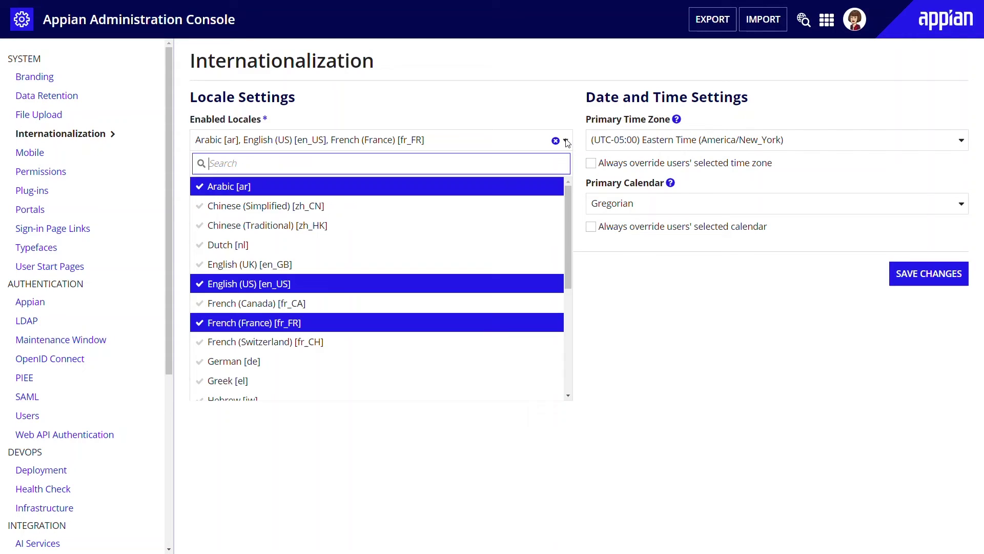
pyautogui.moveTo(571, 223); pyautogui.dragTo(623, 343)
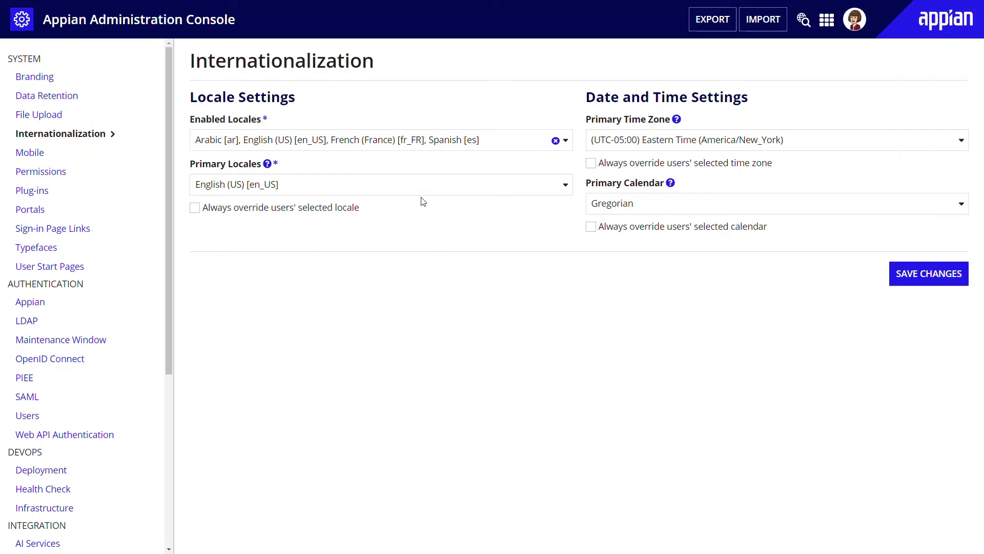
# Confirm English (US) as the primary locale in the Primary Locales list.
pyautogui.click(565, 190)
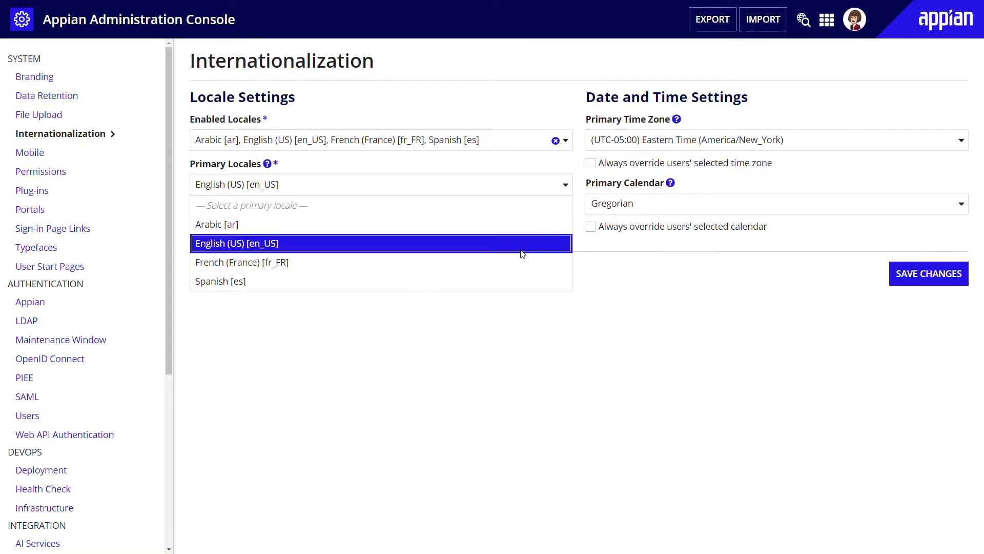
pyautogui.click(477, 187)
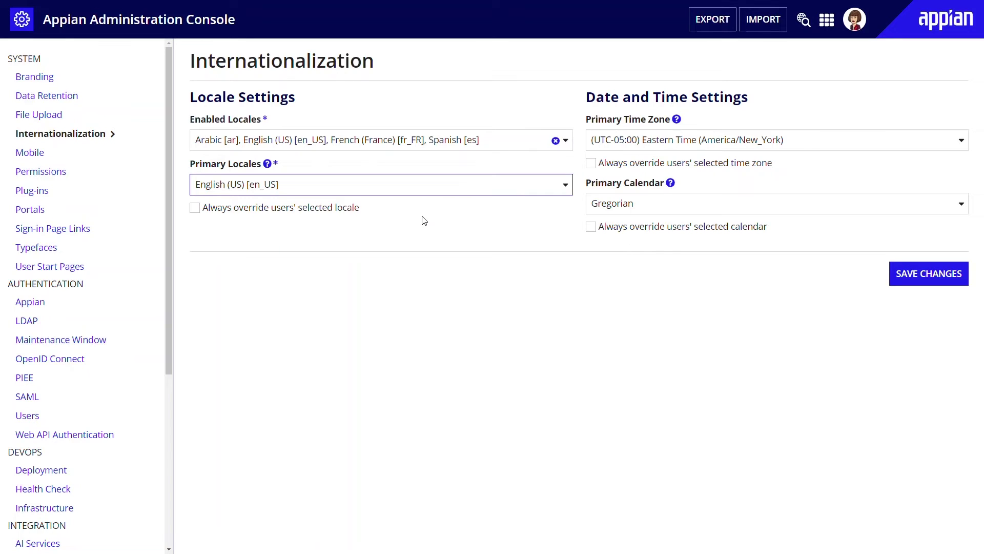
pyautogui.click(195, 208)
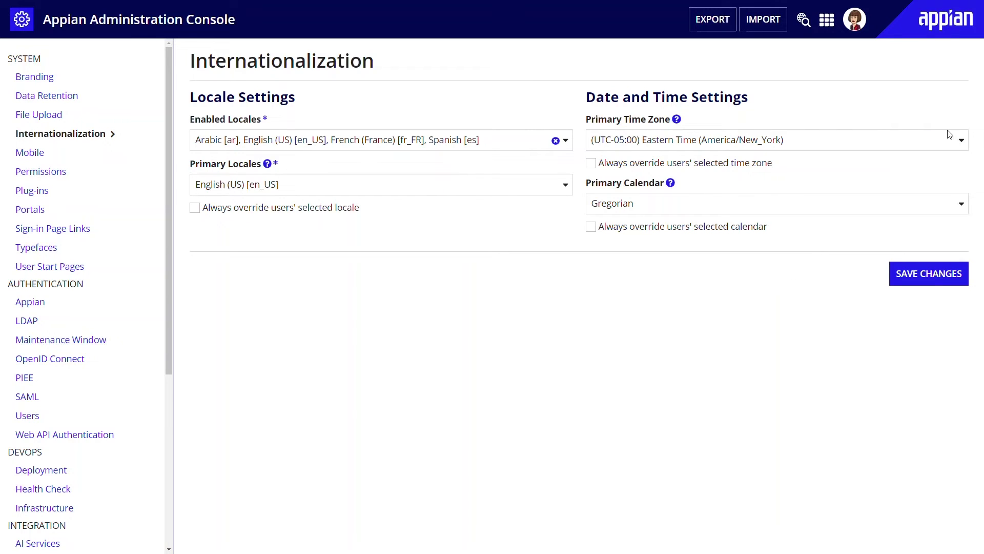
# Choose (UTC-08:00) Pacific Time (Canada/Pacific) as the primary time zone.
pyautogui.click(961, 141)
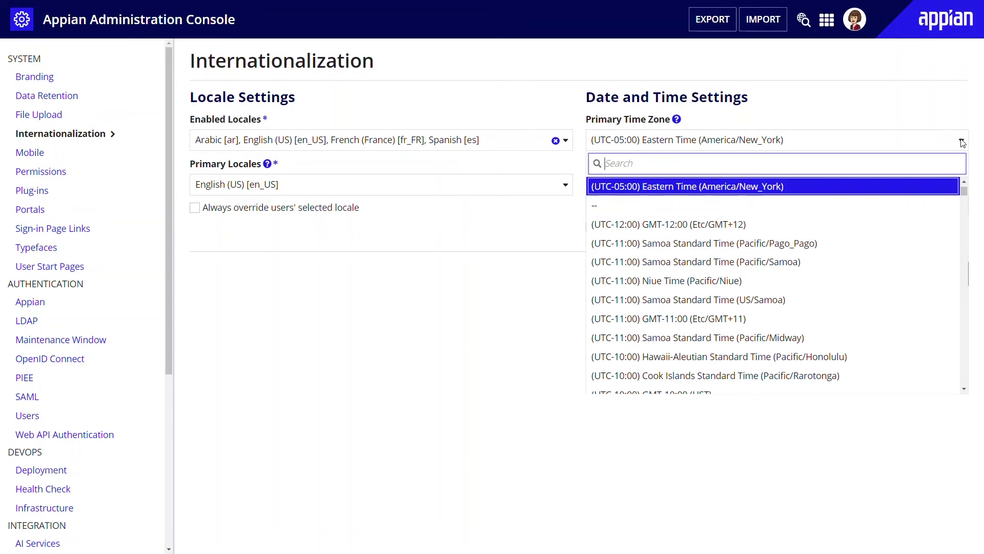
pyautogui.scroll(-2, 879, 278)
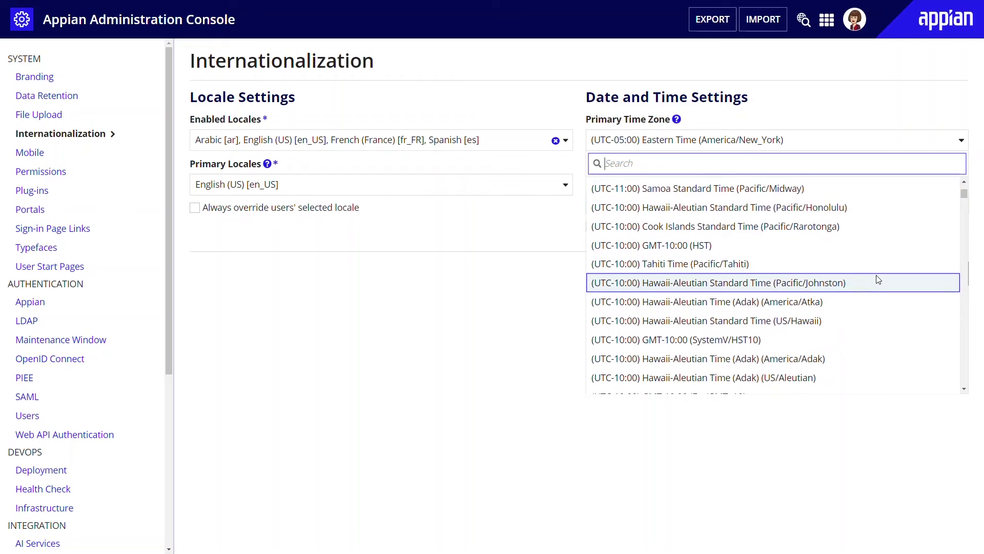
pyautogui.scroll(-2, 878, 280)
pyautogui.scroll(-2, 874, 281)
pyautogui.scroll(-1, 873, 284)
pyautogui.scroll(-2, 873, 285)
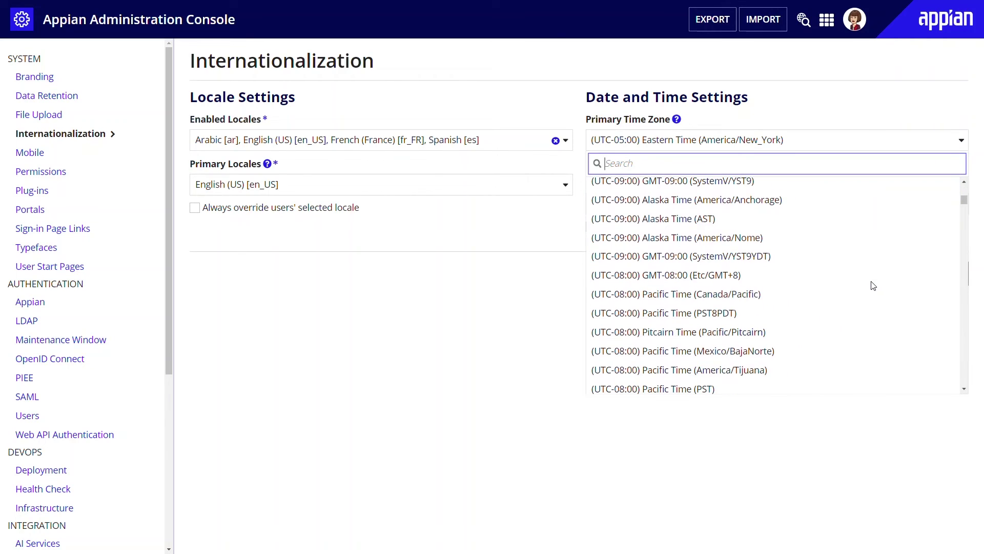
pyautogui.click(749, 294)
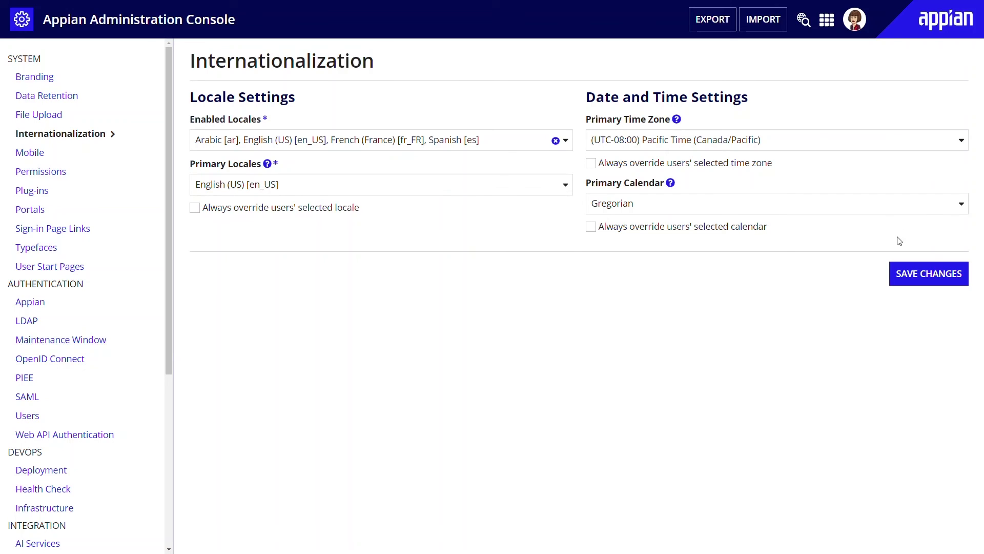
# Keep Gregorian as primary calendar and enable 'Always override users' selected calendar'.
pyautogui.click(961, 204)
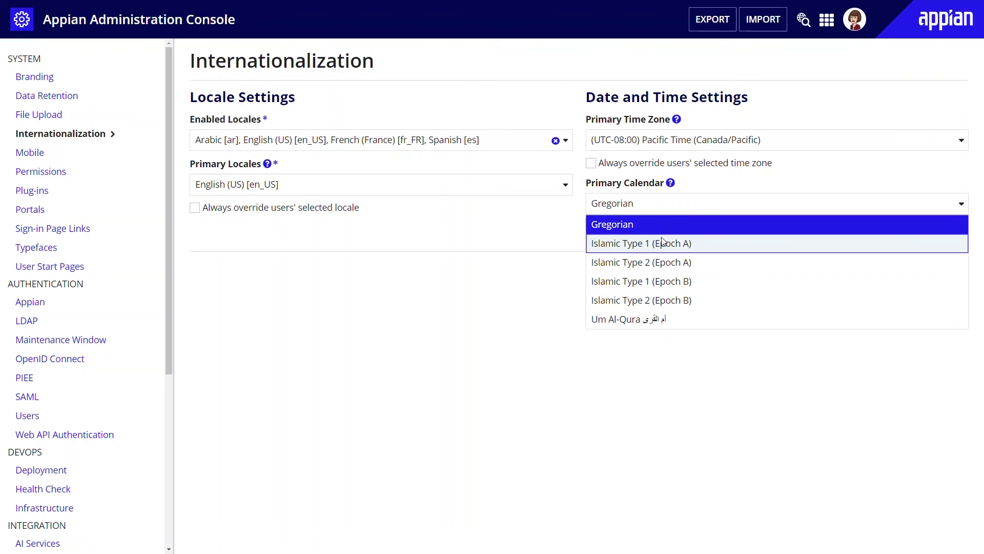
pyautogui.click(681, 224)
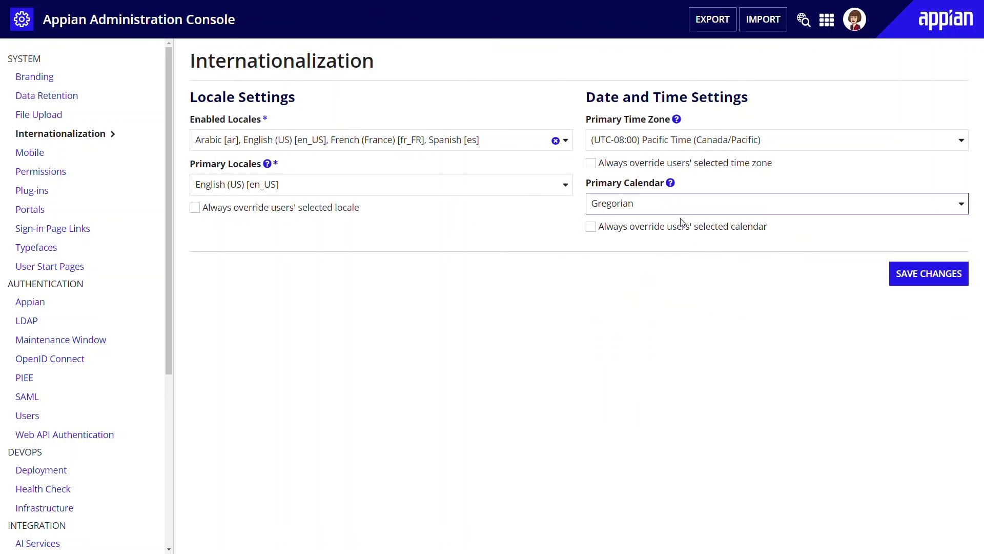
pyautogui.click(591, 228)
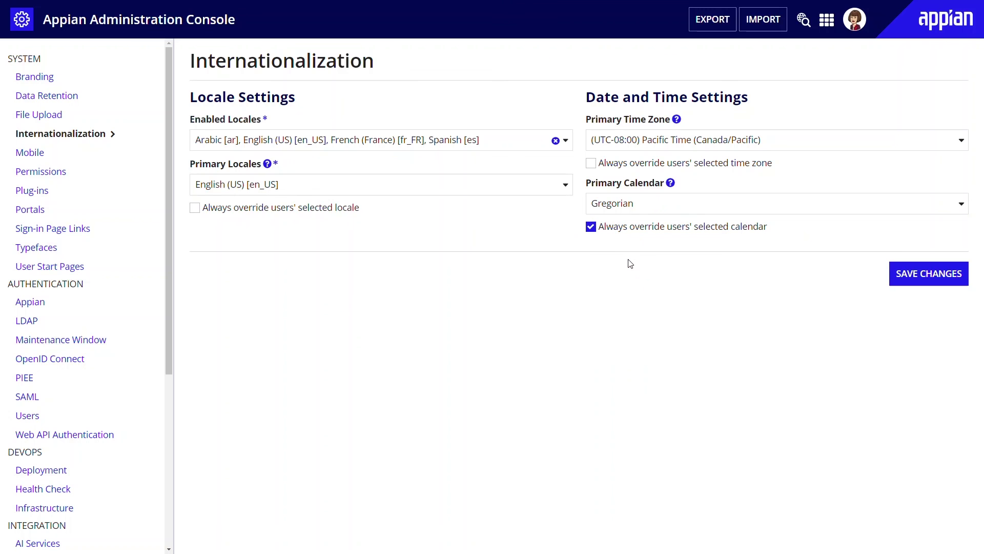